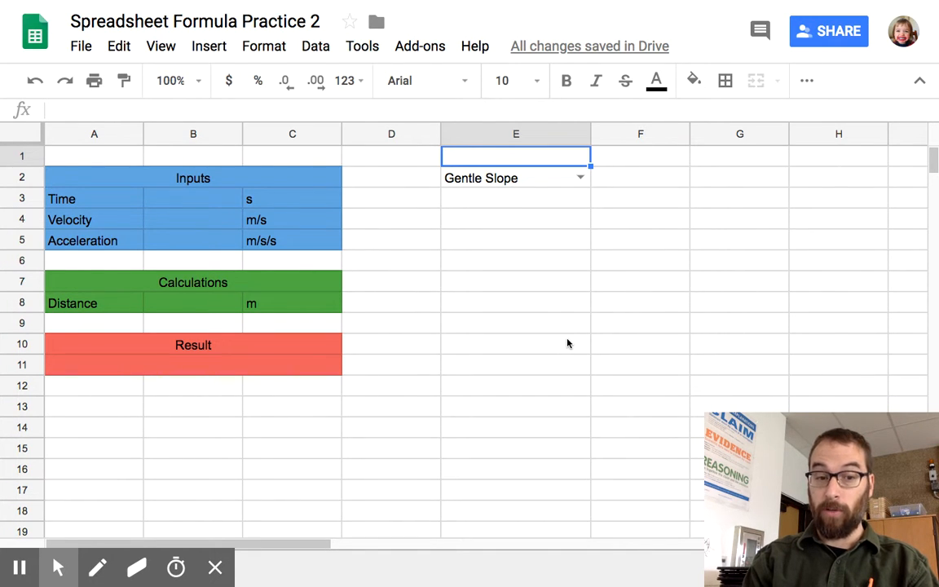
Step: Check which slope options cell E2's dropdown list offers
click(190, 243)
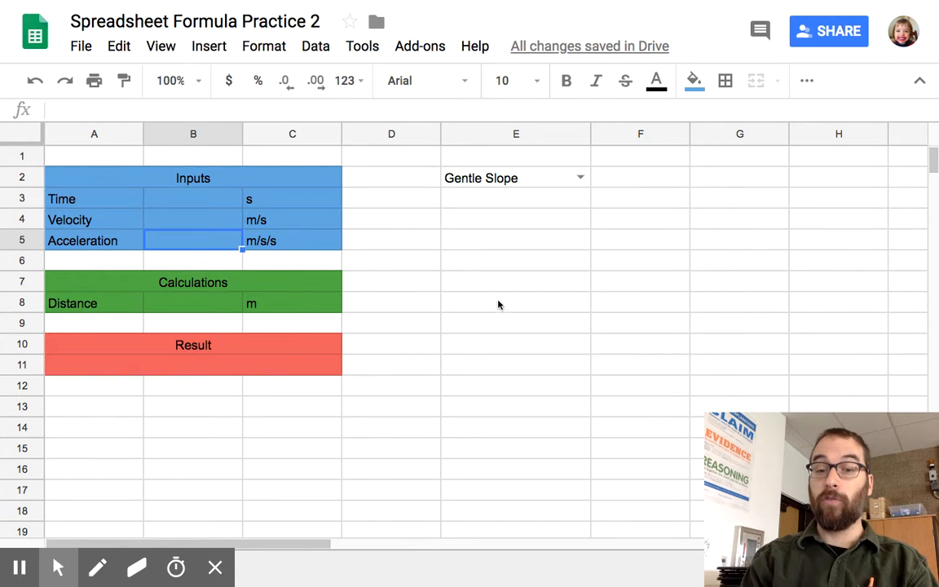
click(581, 179)
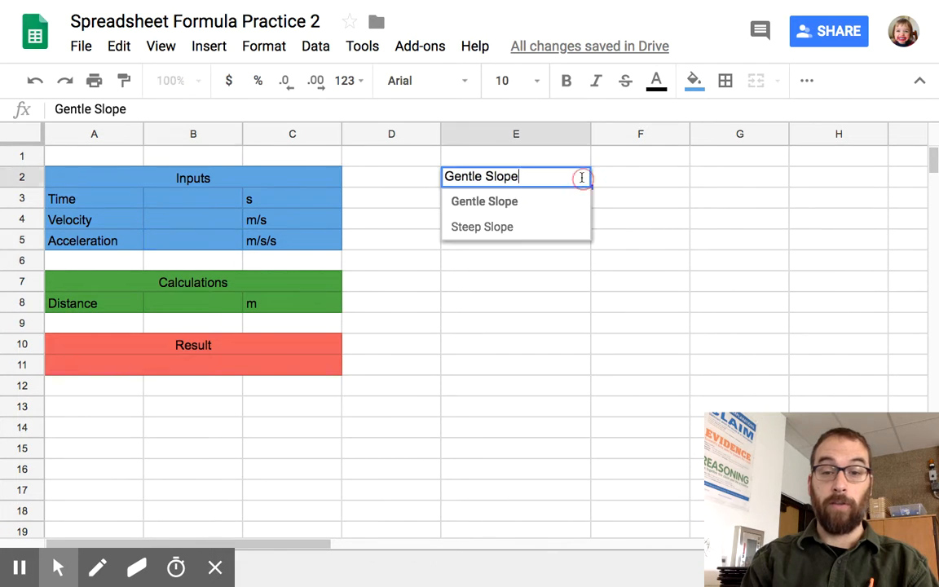
click(626, 179)
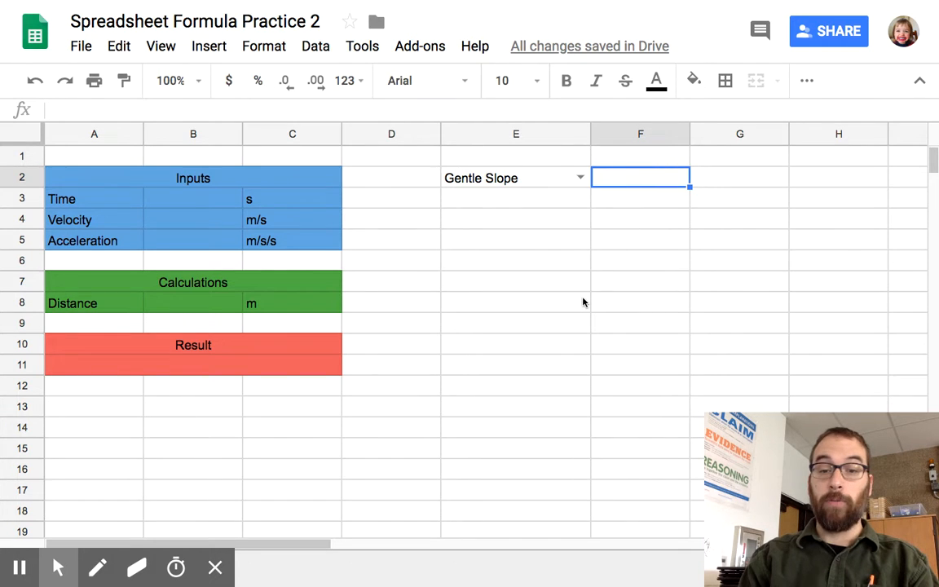
Step: Start an IFS formula in the Acceleration value cell B5 that returns 0.6 when E2="Gentle Slope"
click(206, 245)
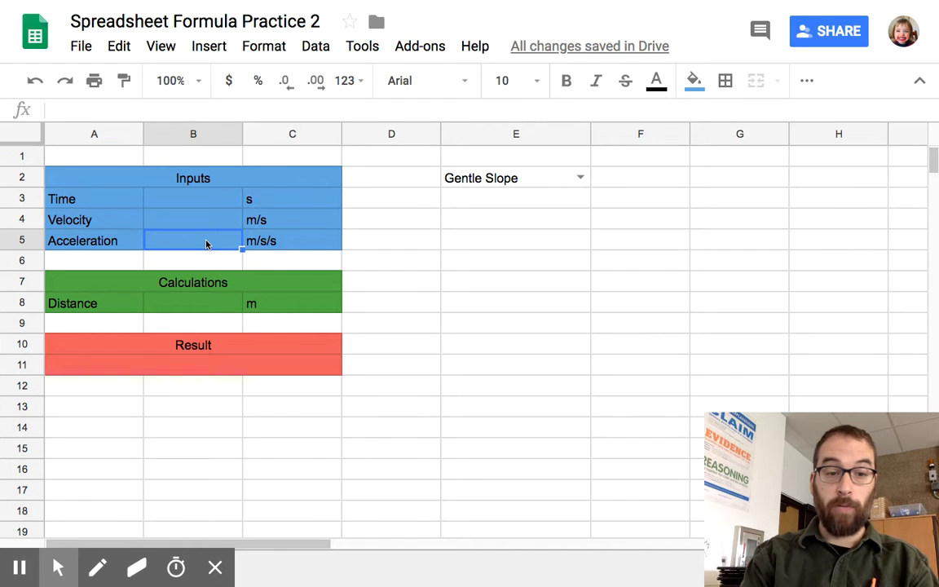
text(=)
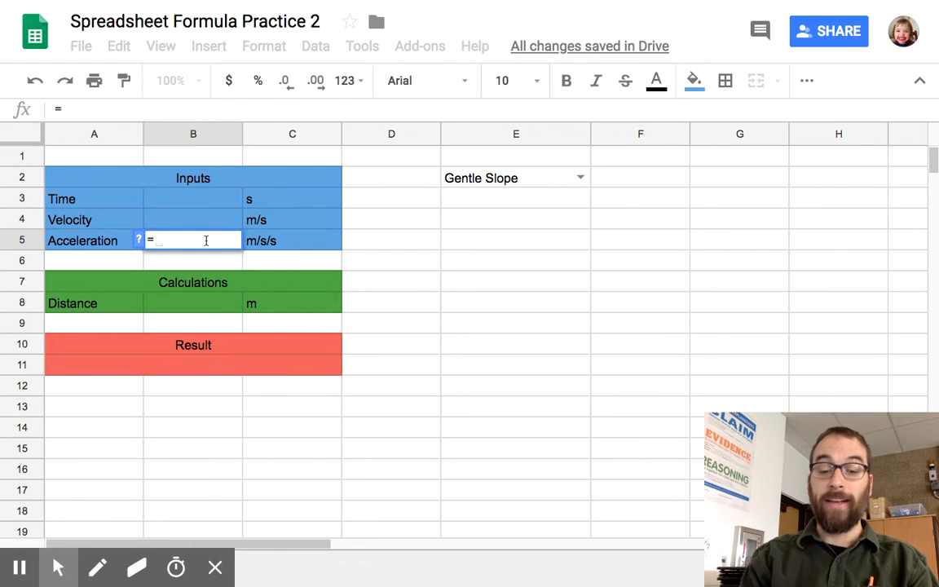
text(IFS)
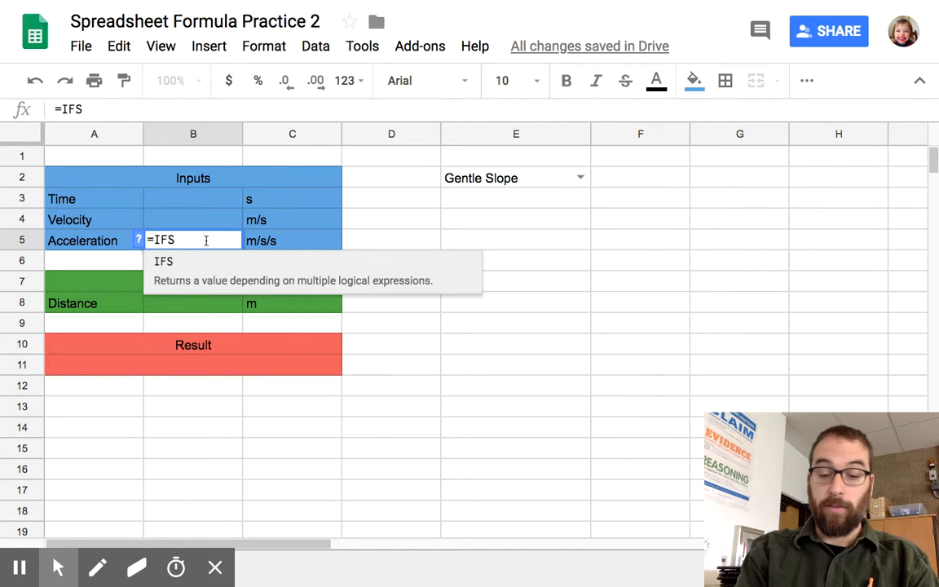
text(()
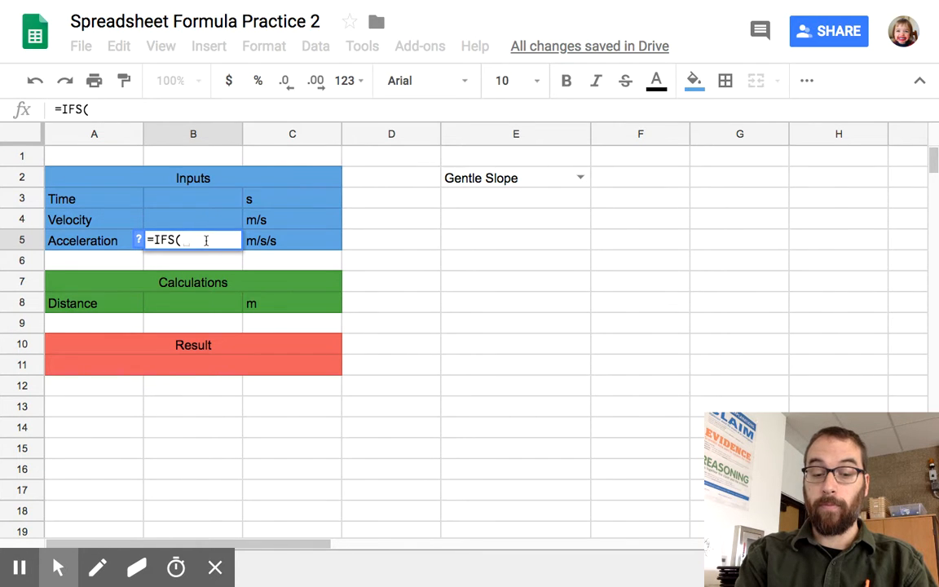
text(E)
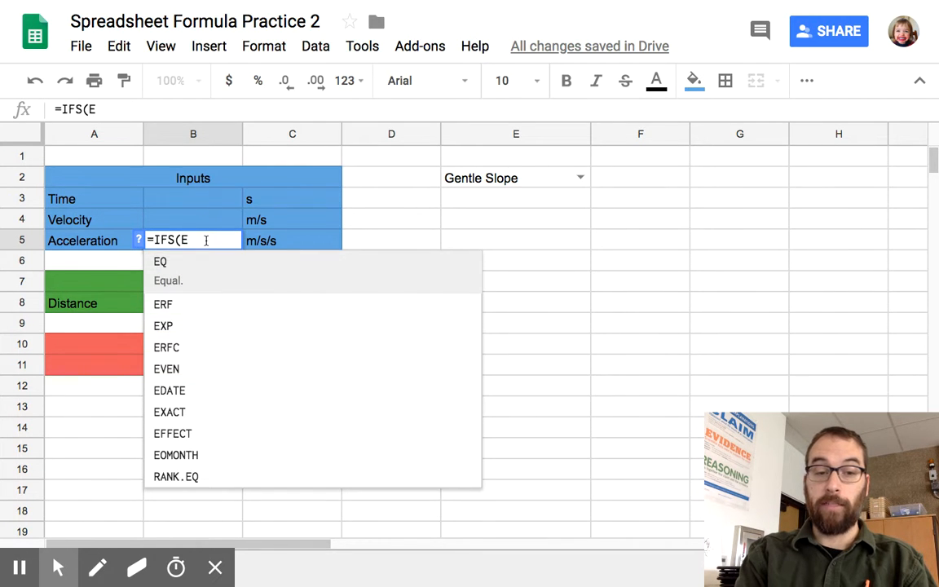
text(2)
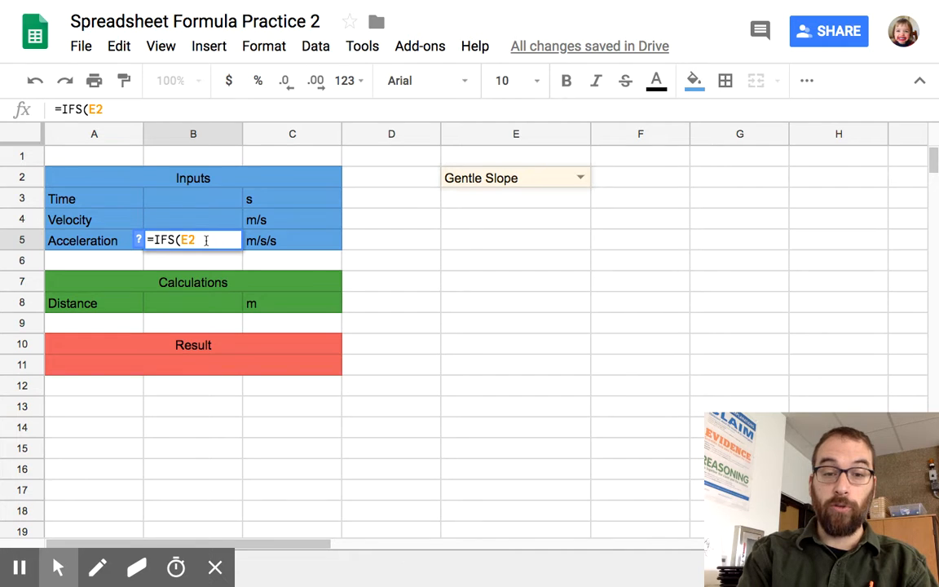
text(=)
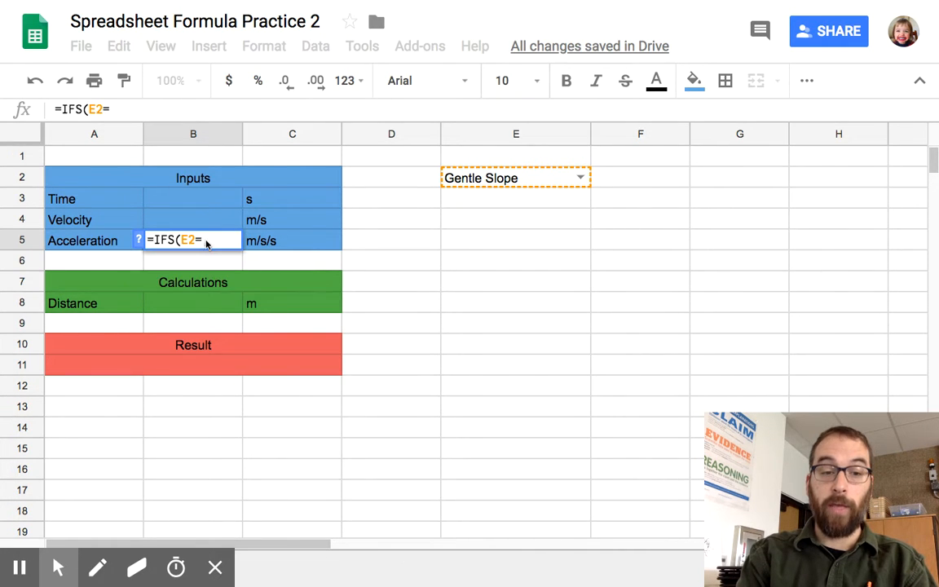
text(")
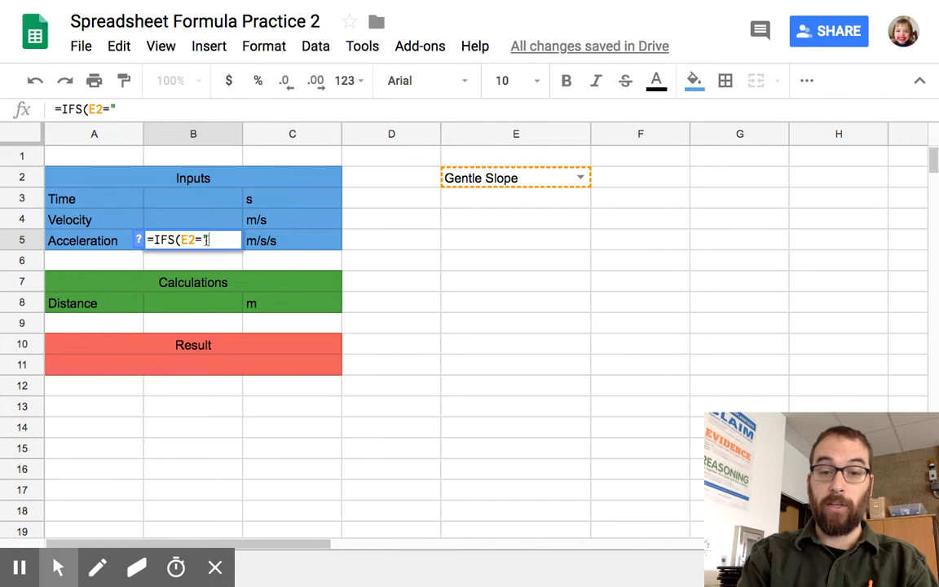
text(G)
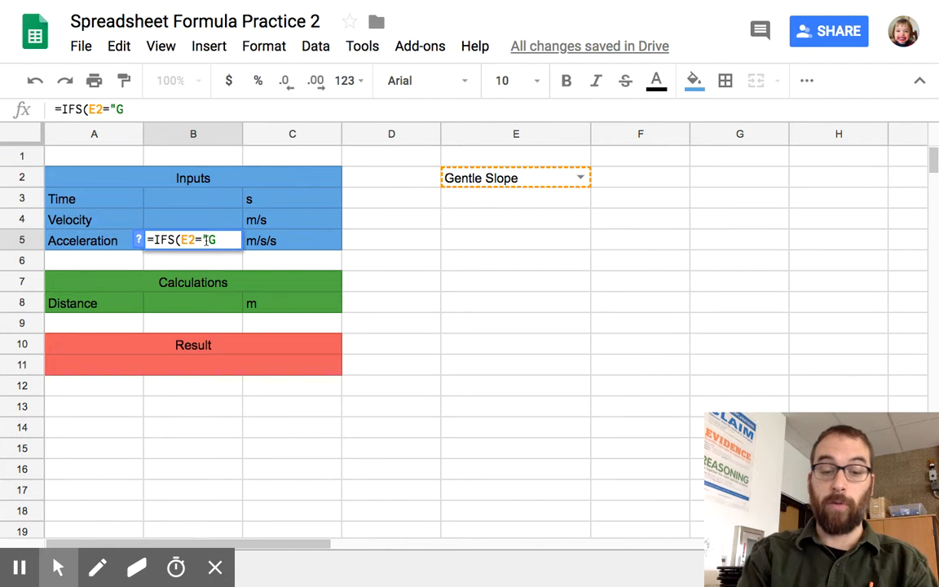
text(entle)
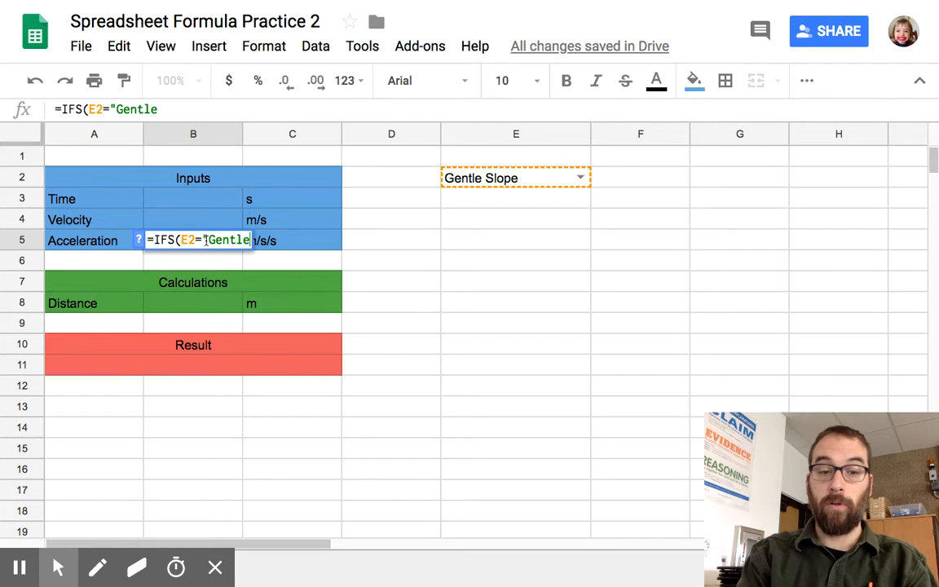
text( Slo)
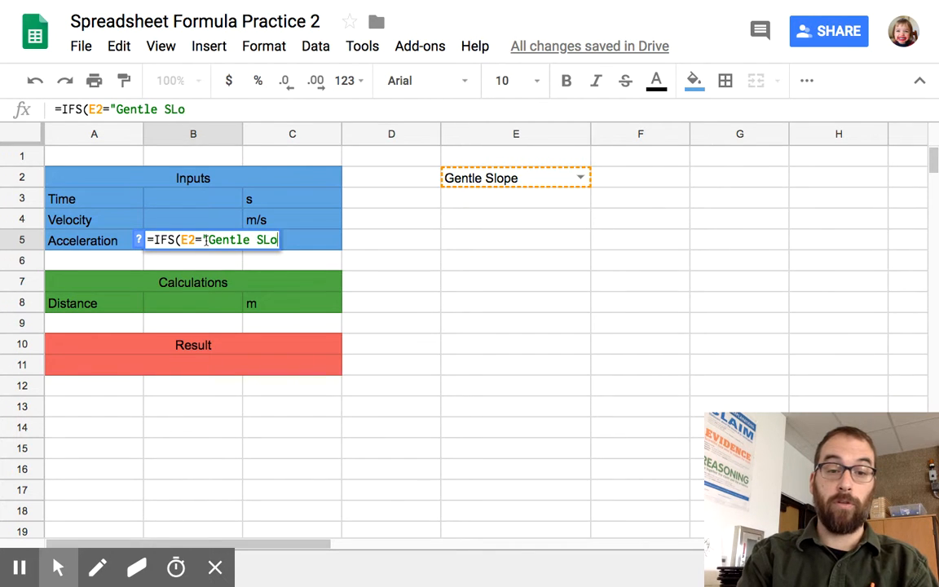
key(BackSpace)
text(ope")
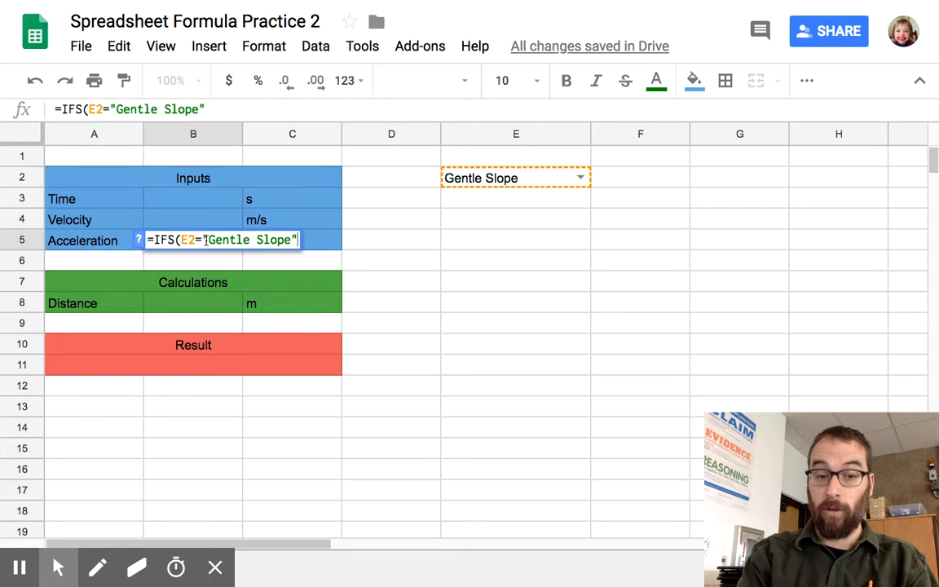
text(,)
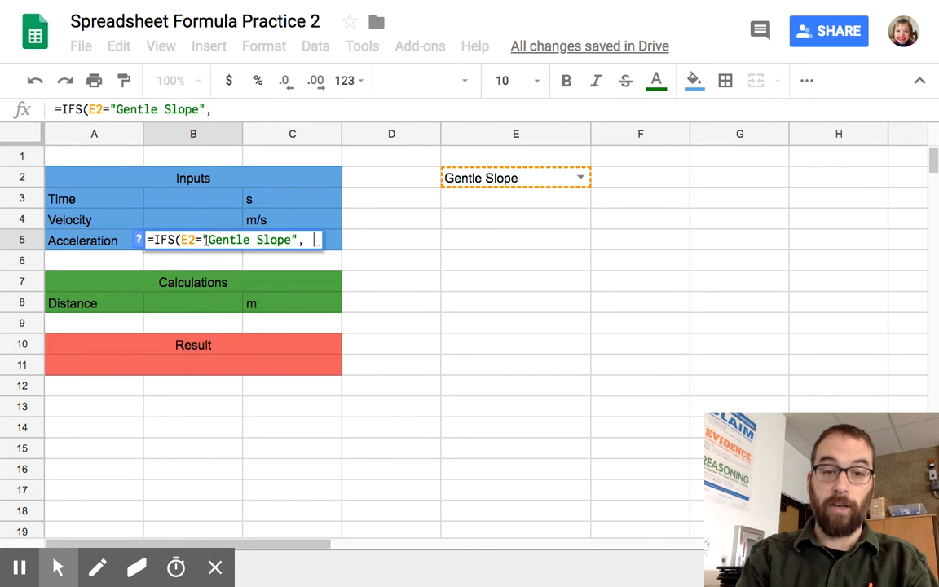
text(0.6)
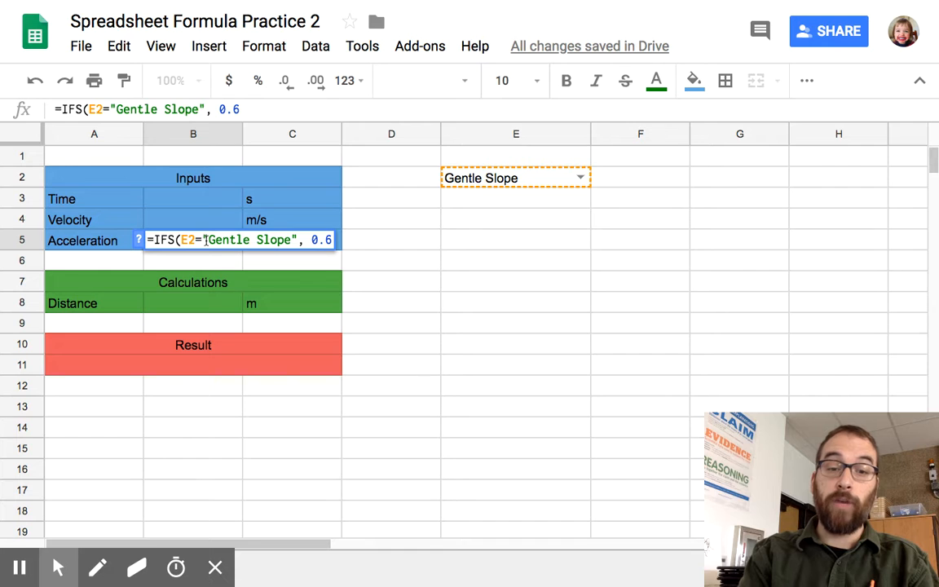
Step: Add a second condition to the B5 formula returning 2.4 when E2="Steep Slope", and complete the formula
text(,)
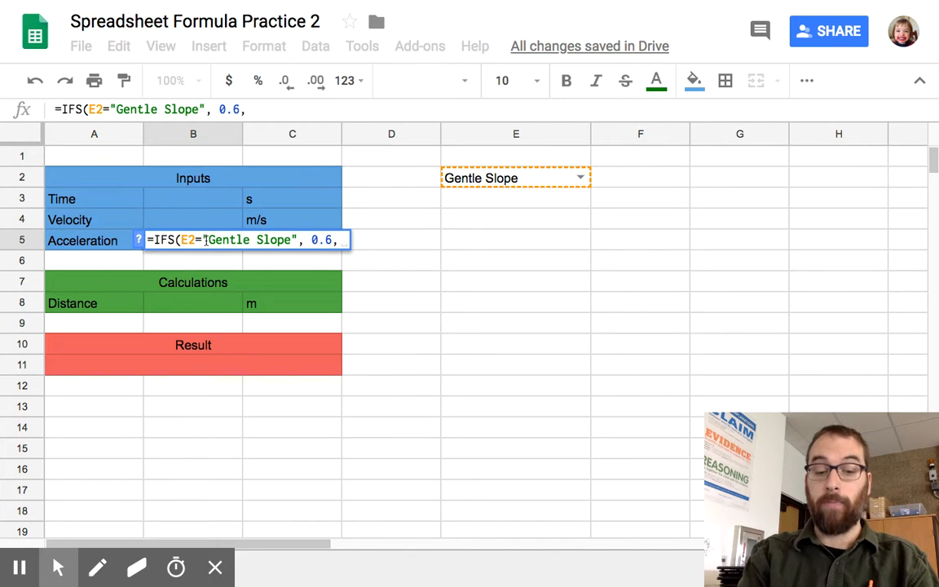
text(E)
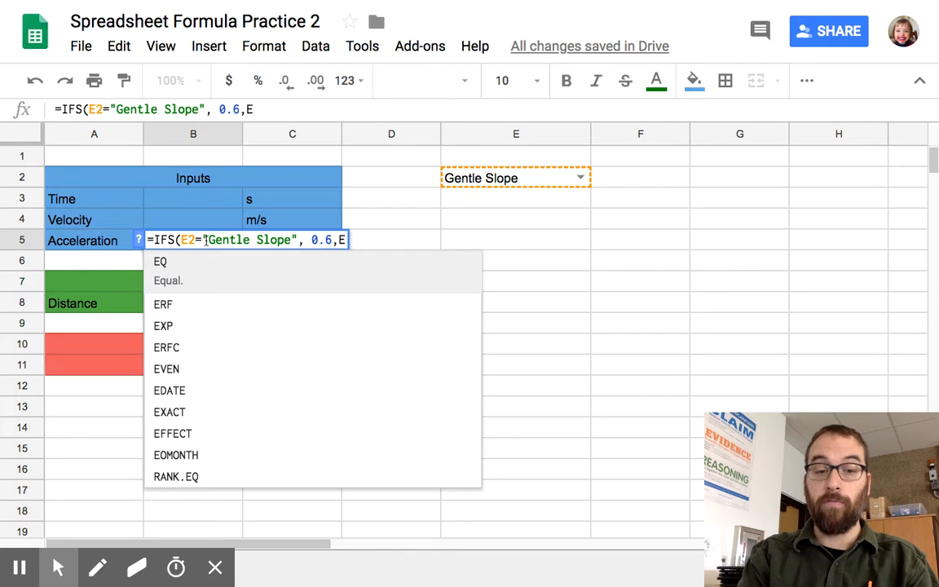
text(2)
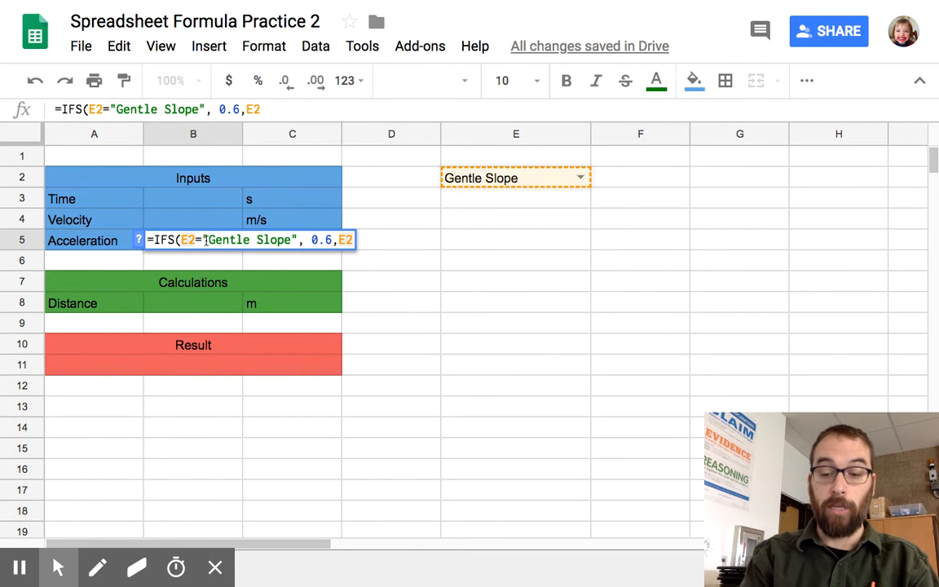
text(=)
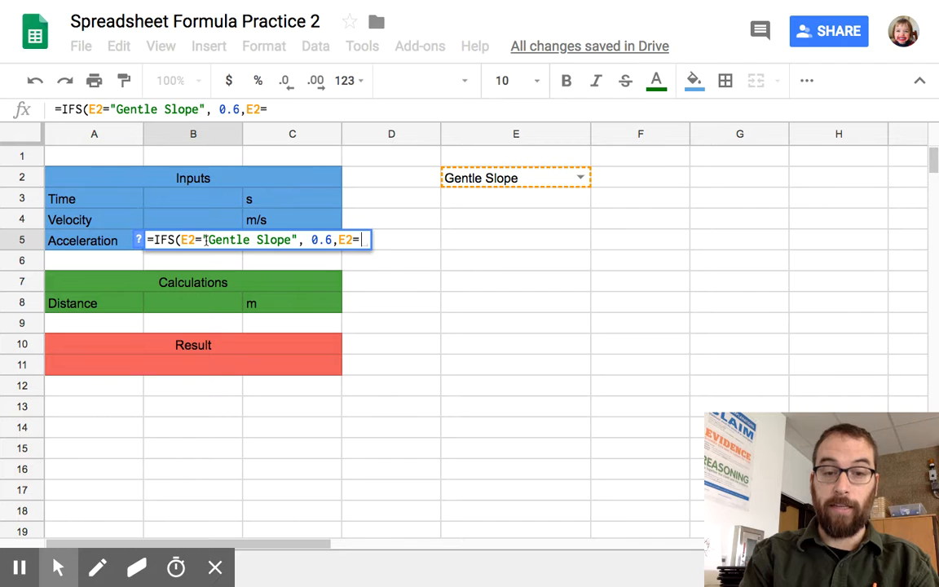
text(")
text(S)
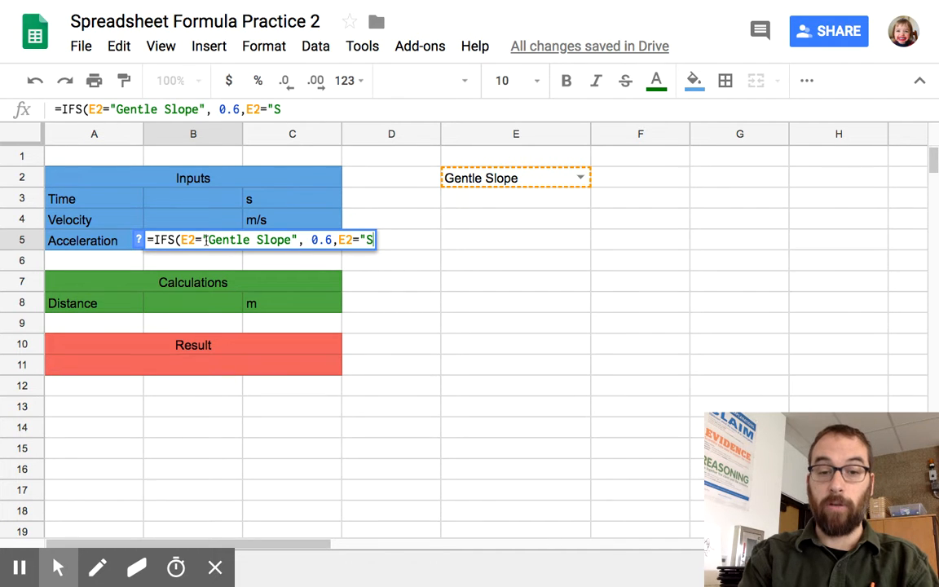
text(teep Slope)
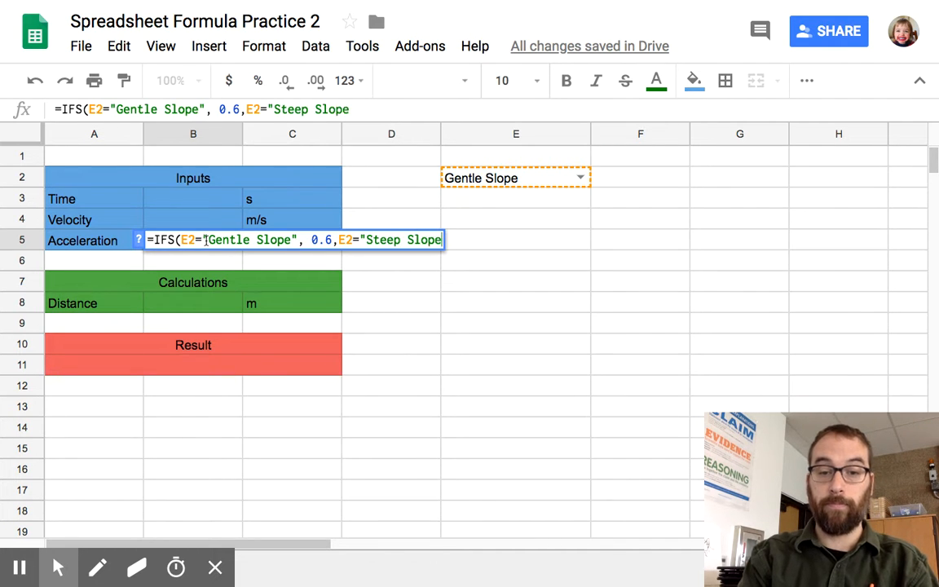
text(")
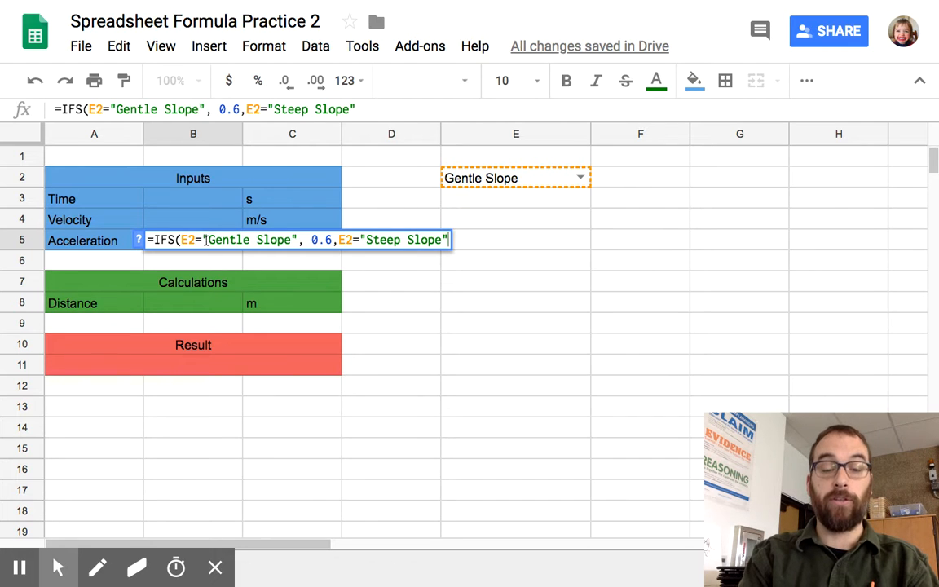
text(,)
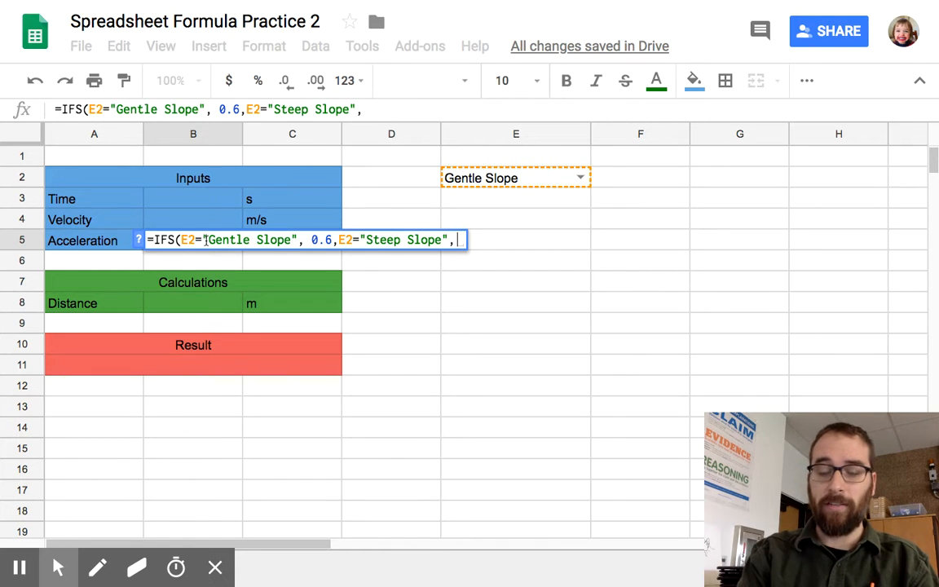
text(2)
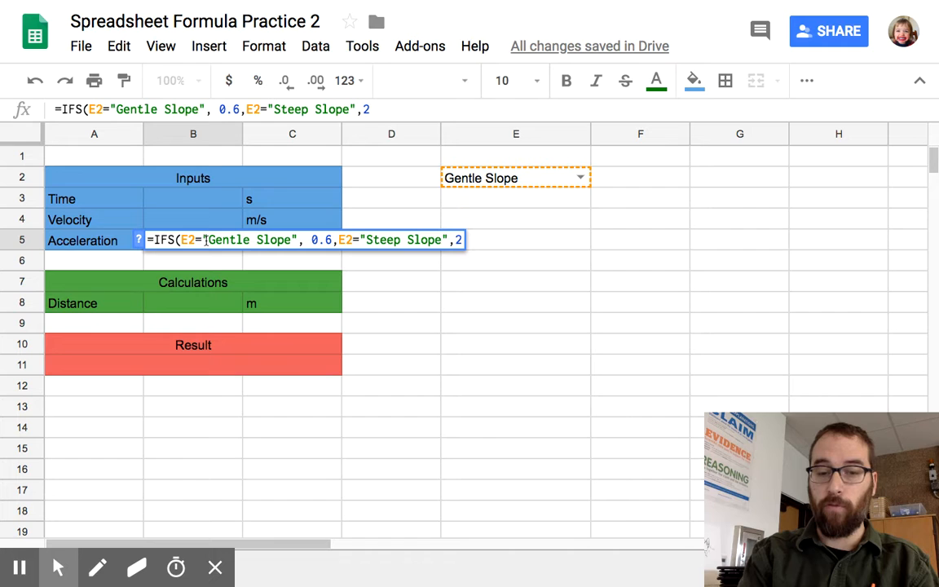
text(.4)
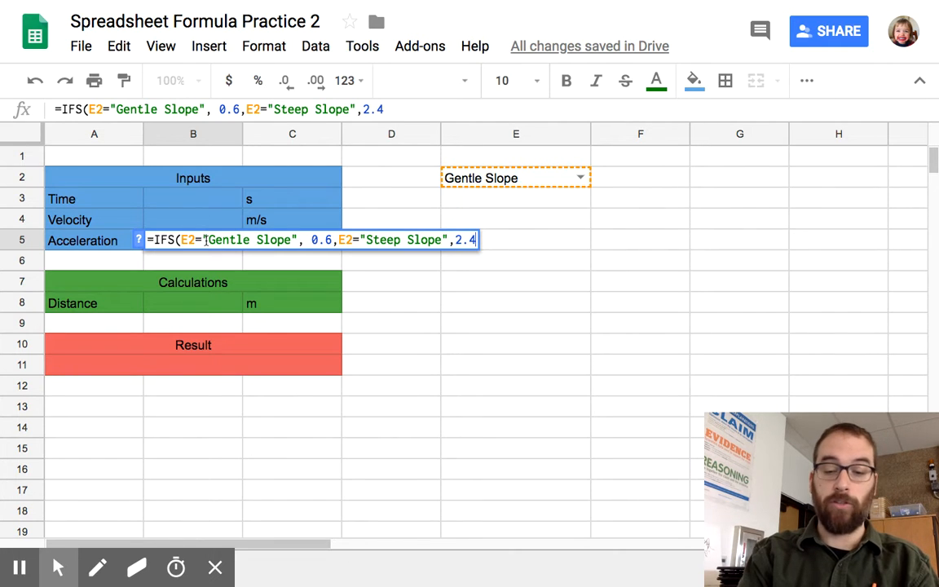
text())
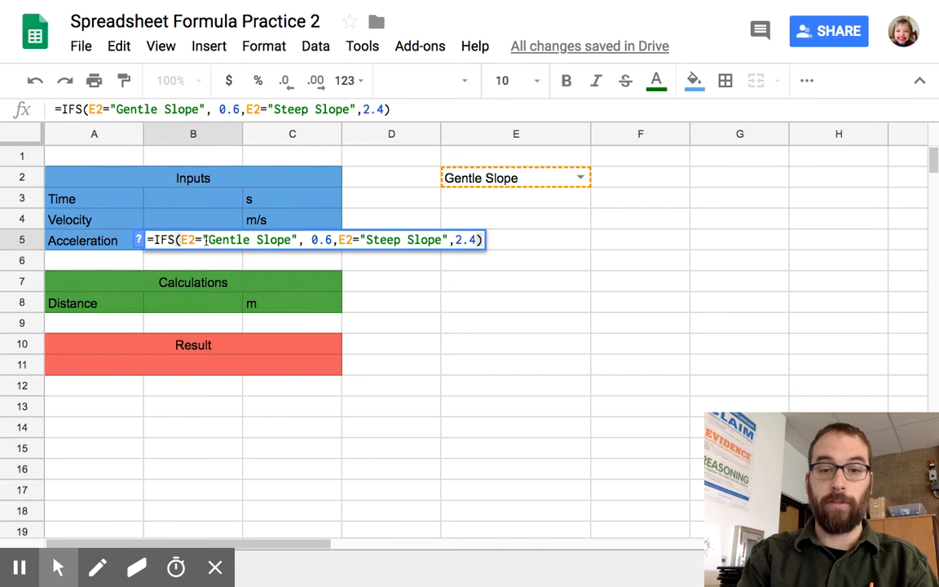
key(Return)
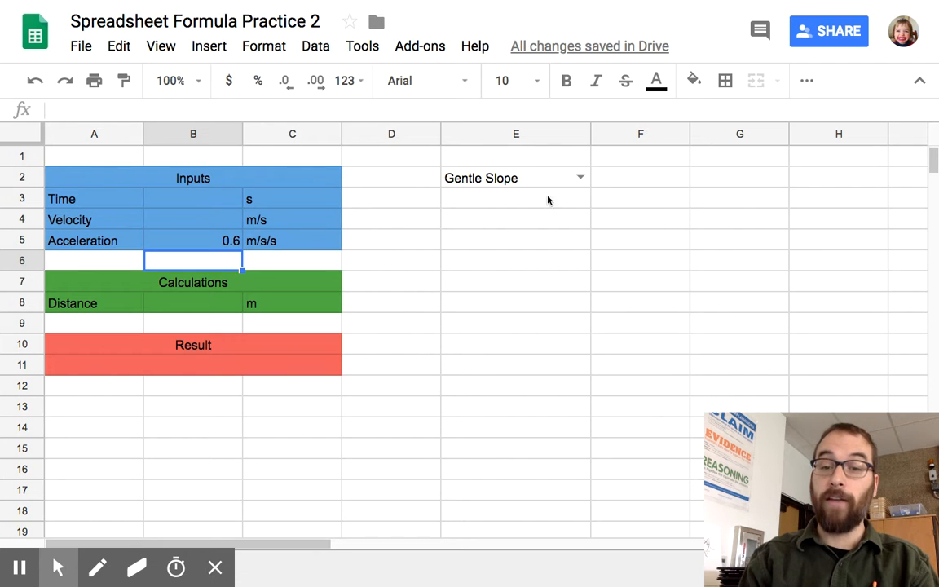
Step: Switch the slope selection in E2 to "Steep Slope" to test the acceleration formula
click(580, 178)
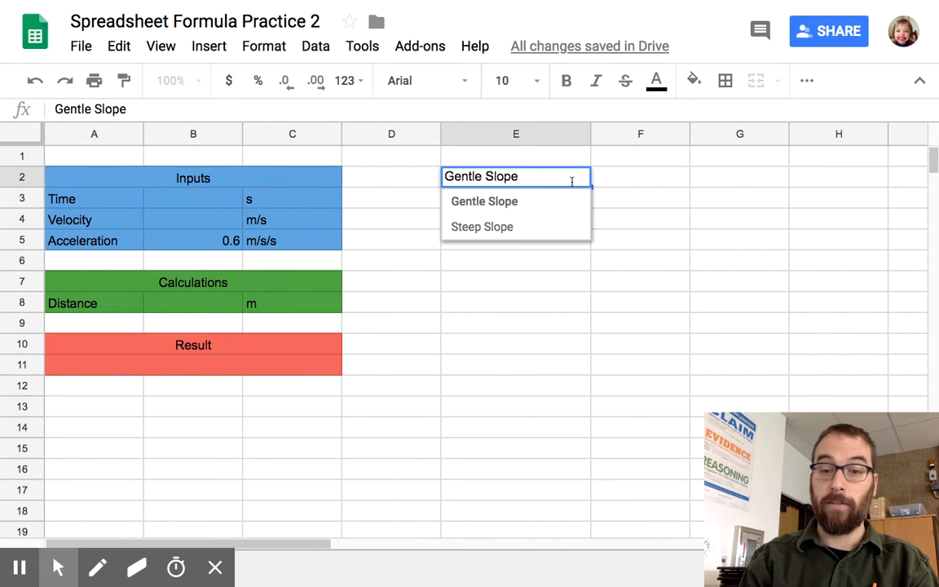
click(505, 228)
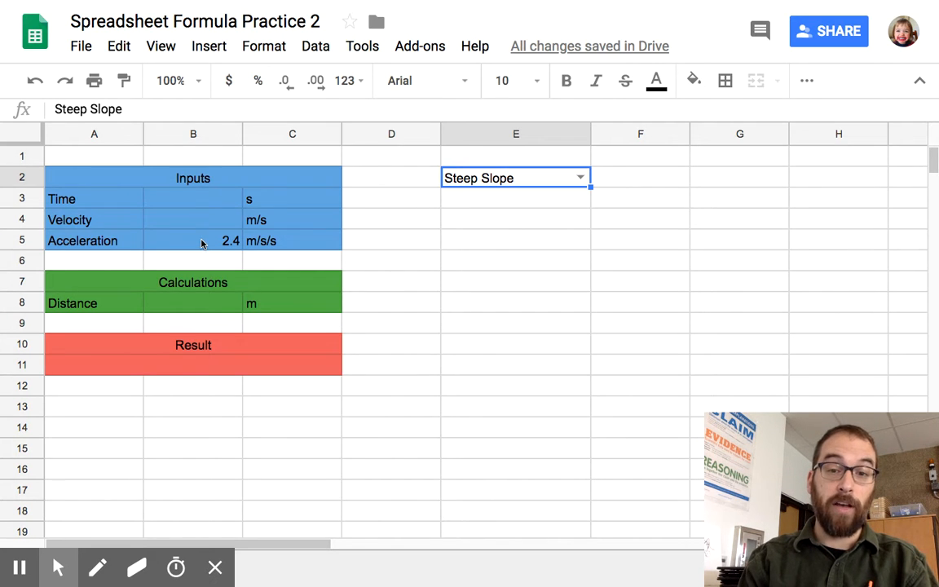
mouse_move(468, 169)
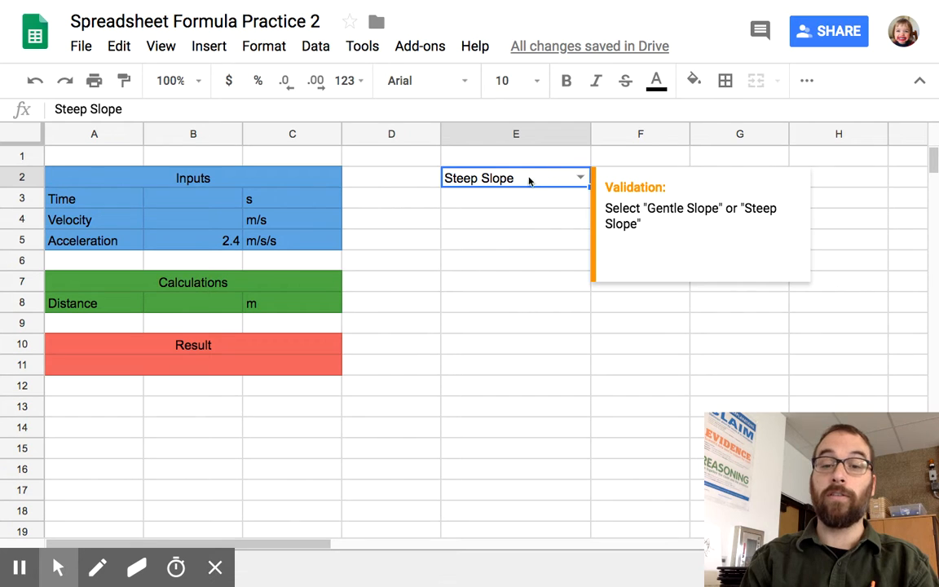